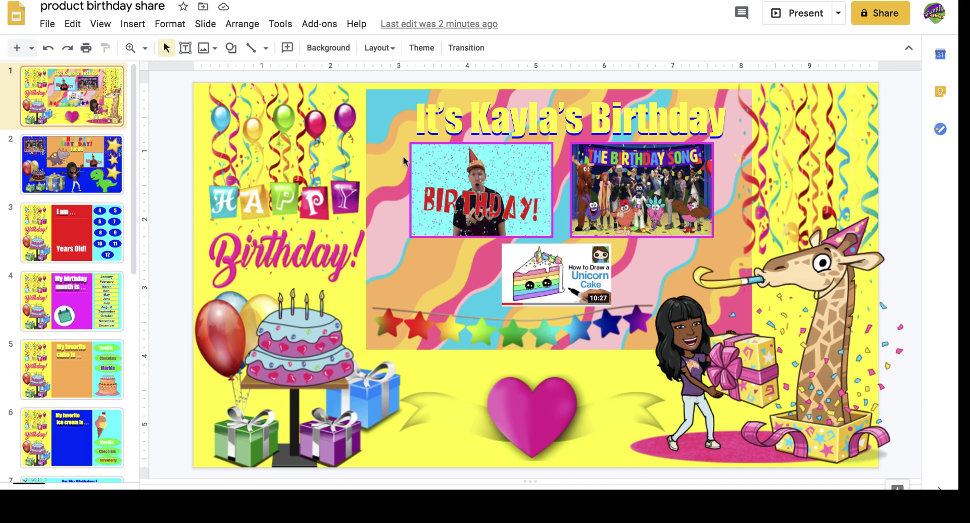
Select the Happy Birthday title on slide 1, then view the blue dinosaur slide 2
{"action": "left_click", "coordinate": [432, 126]}
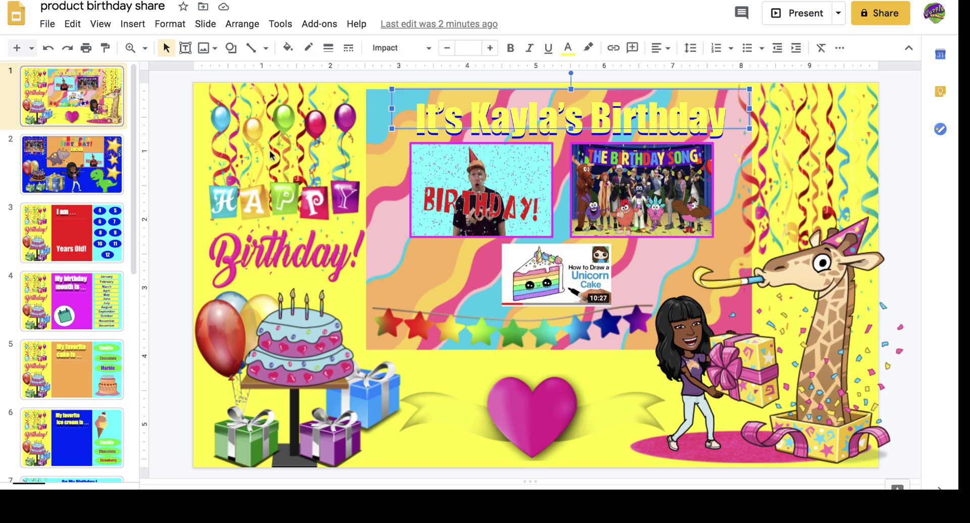
{"action": "left_click", "coordinate": [93, 177]}
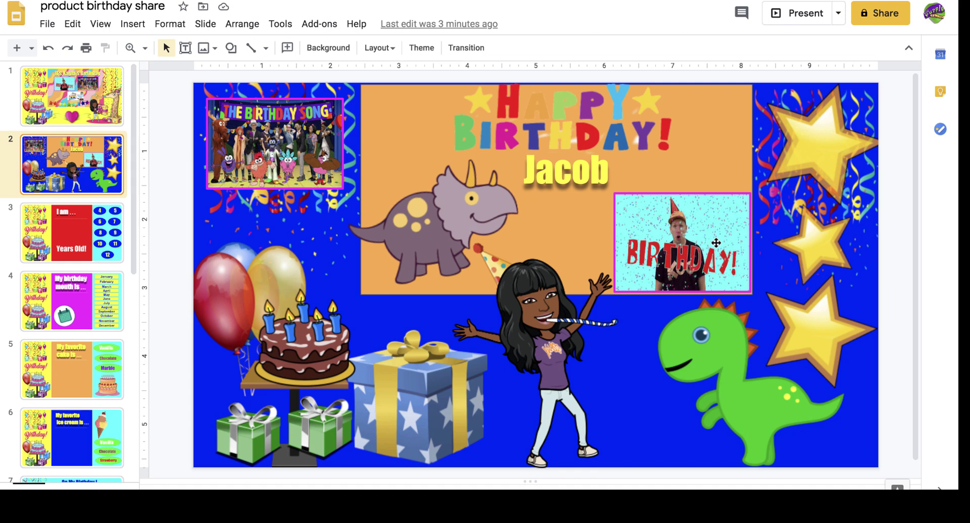
Go back to slide 1, the giraffe title slide with three embedded videos
{"action": "left_click", "coordinate": [101, 89]}
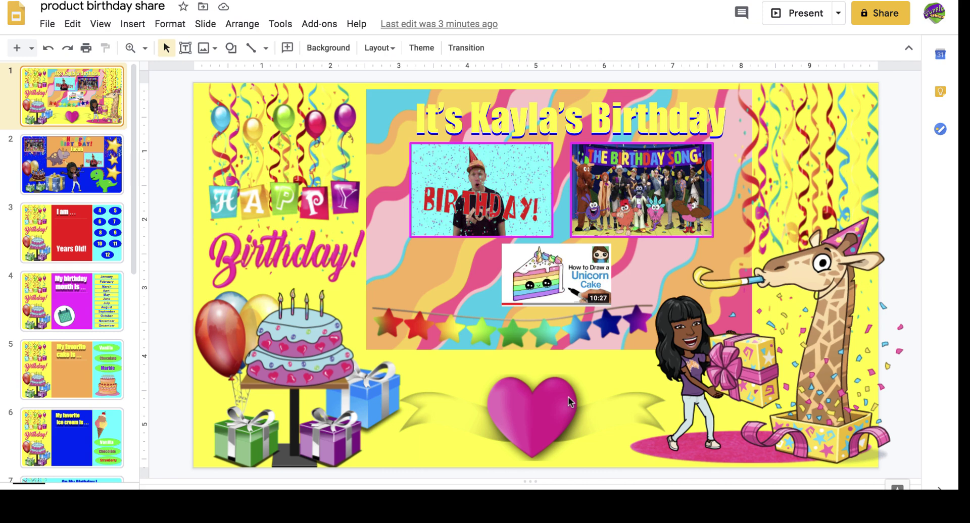
Check the links on slide 1's Birthday, Birthday Song and unicorn cake videos, then return to slide 2
{"action": "left_click", "coordinate": [521, 226]}
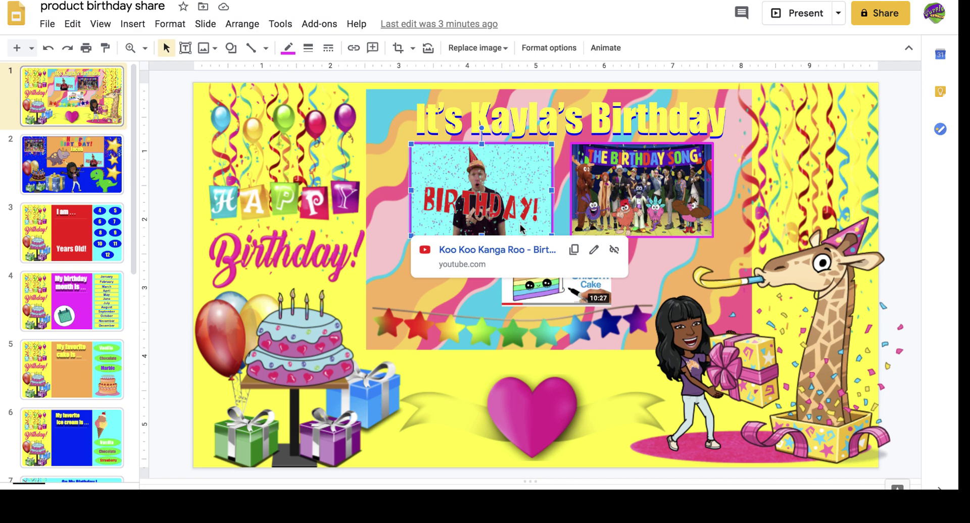
{"action": "left_click", "coordinate": [690, 211]}
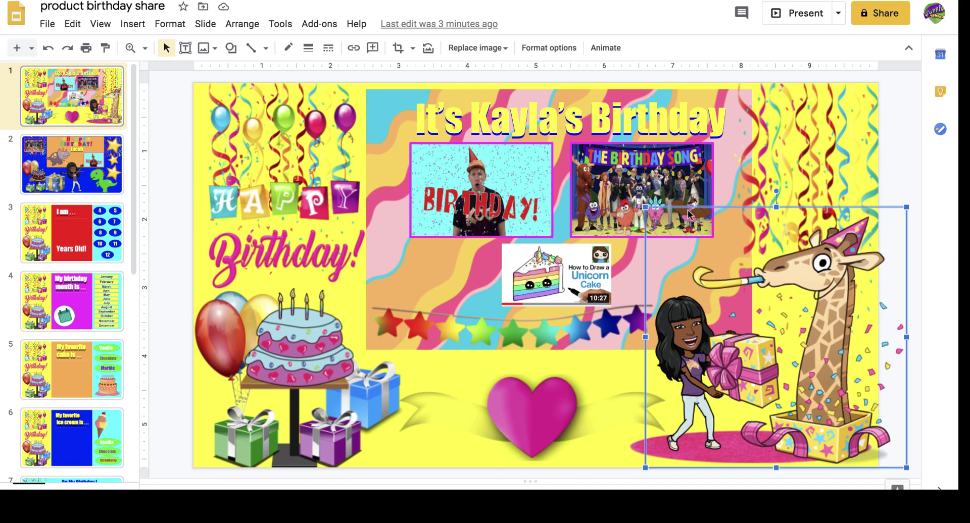
{"action": "left_click", "coordinate": [655, 180]}
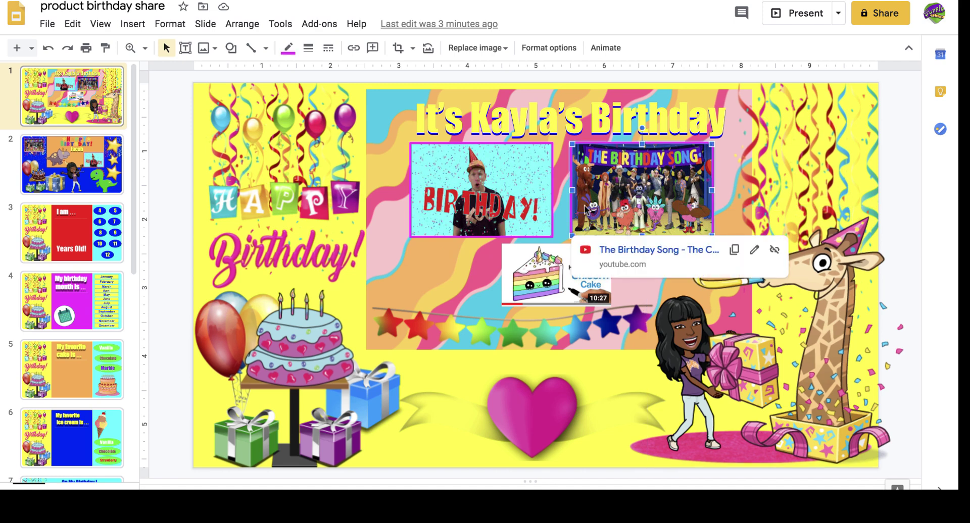
{"action": "left_click", "coordinate": [538, 265]}
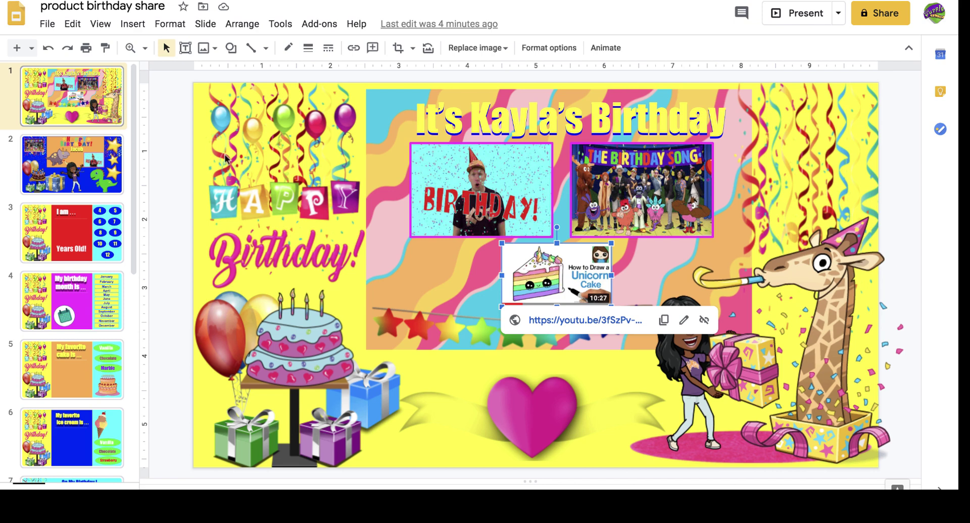
{"action": "left_click", "coordinate": [97, 148]}
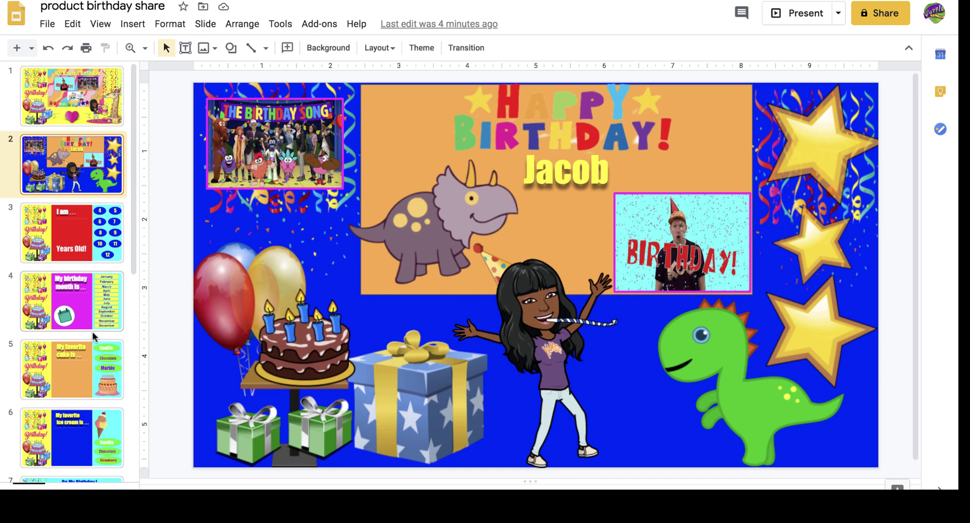
Flip between slides 1 to 3, ending on the 'I am ... Years Old!' slide
{"action": "left_click", "coordinate": [70, 232]}
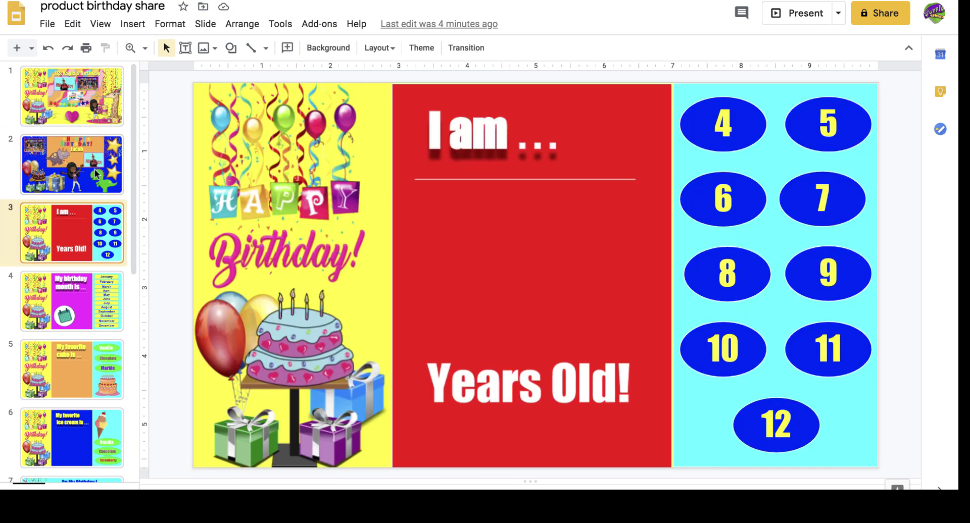
{"action": "key", "text": "Up"}
{"action": "key", "text": "Up"}
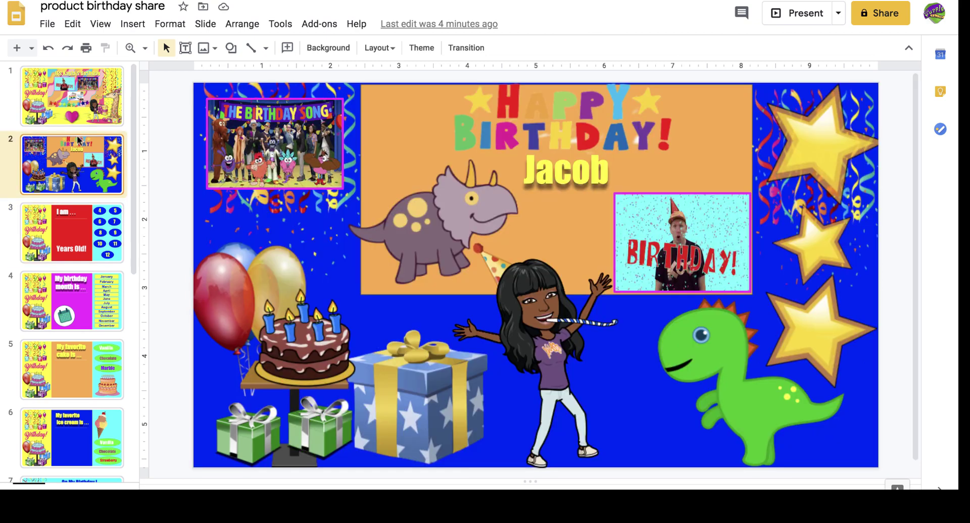
{"action": "left_click", "coordinate": [92, 153]}
{"action": "left_click", "coordinate": [94, 105]}
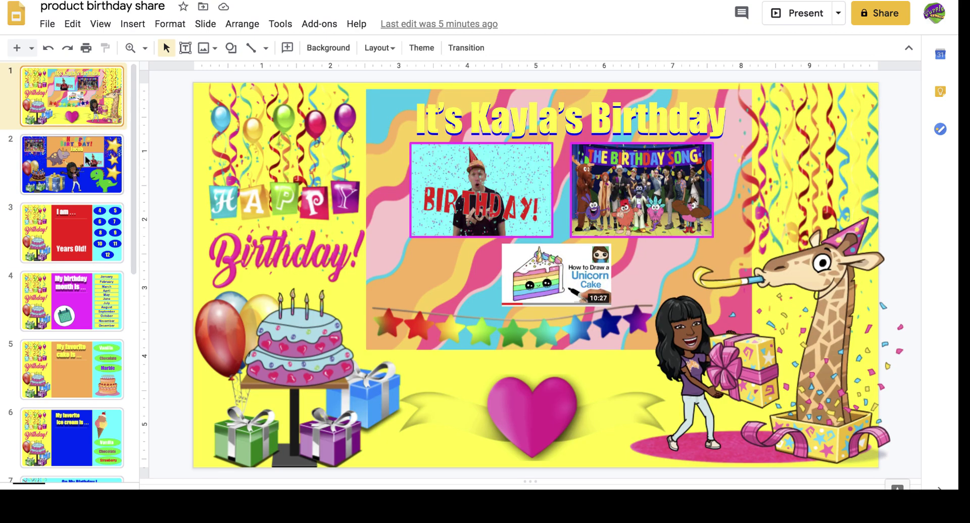
{"action": "left_click", "coordinate": [65, 180]}
{"action": "left_click", "coordinate": [80, 106]}
{"action": "left_click", "coordinate": [74, 157]}
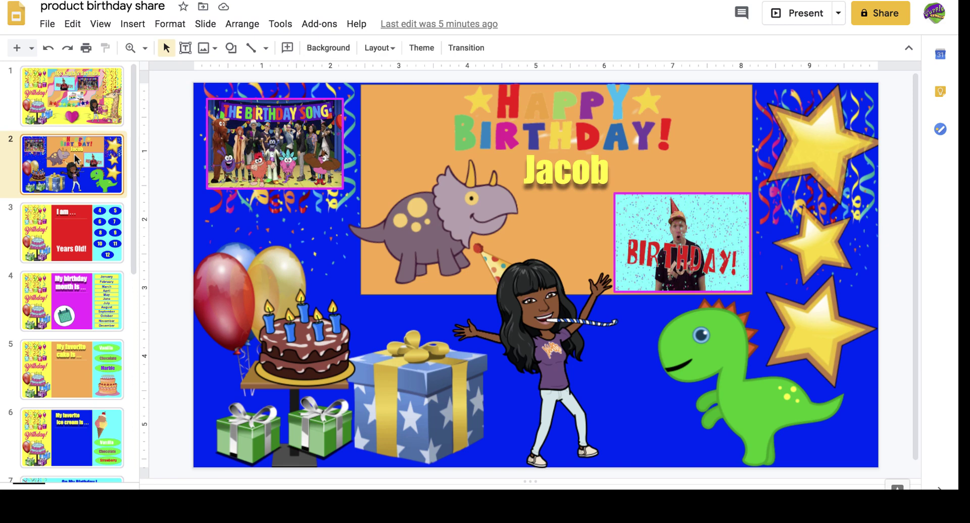
{"action": "left_click", "coordinate": [75, 227]}
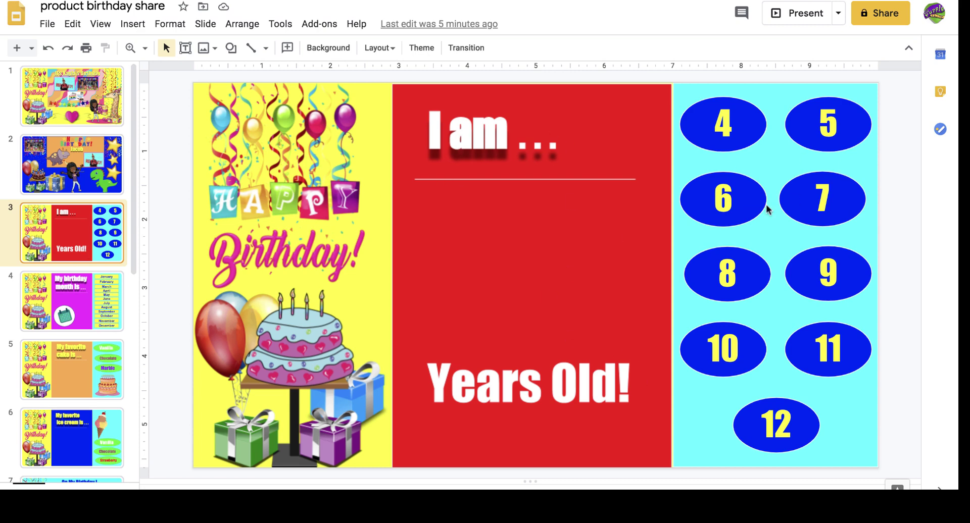
Answer age 6 in the red panel and August under 'My birthday month is ...'
{"action": "left_click_drag", "start_coordinate": [732, 200], "coordinate": [546, 258]}
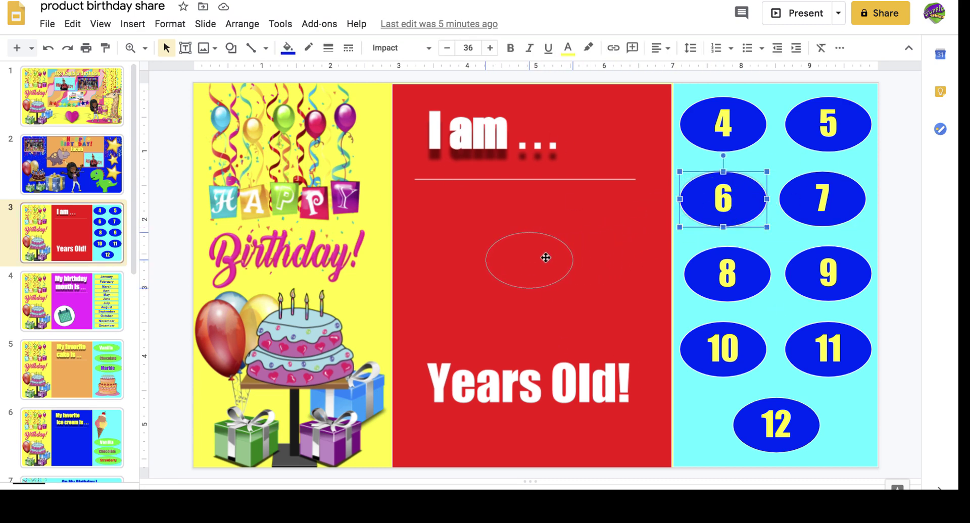
{"action": "left_click", "coordinate": [83, 303]}
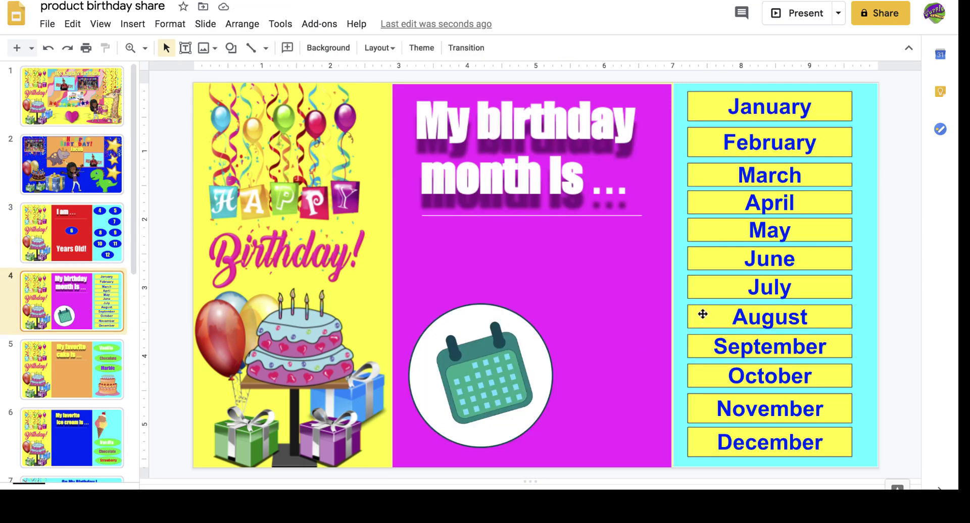
{"action": "left_click_drag", "start_coordinate": [702, 315], "coordinate": [449, 263]}
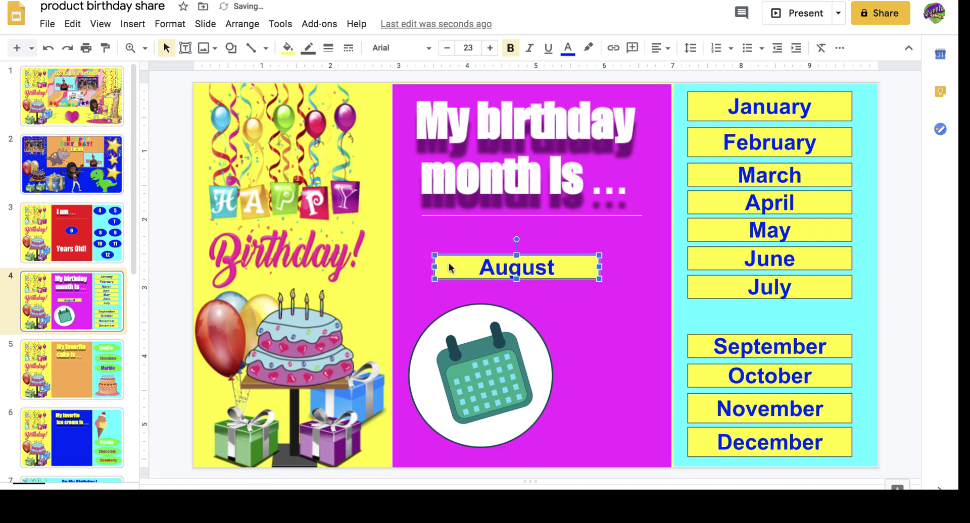
{"action": "left_click", "coordinate": [199, 317]}
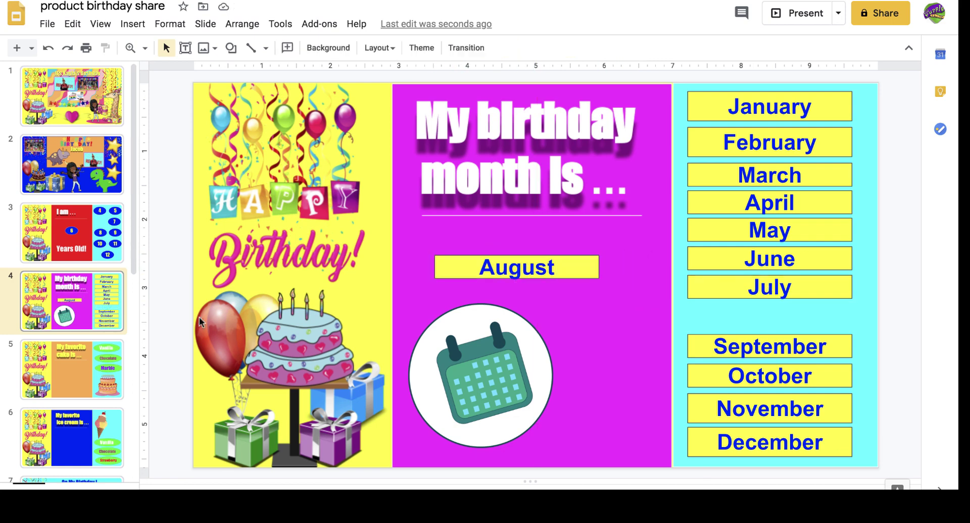
{"action": "left_click", "coordinate": [79, 373]}
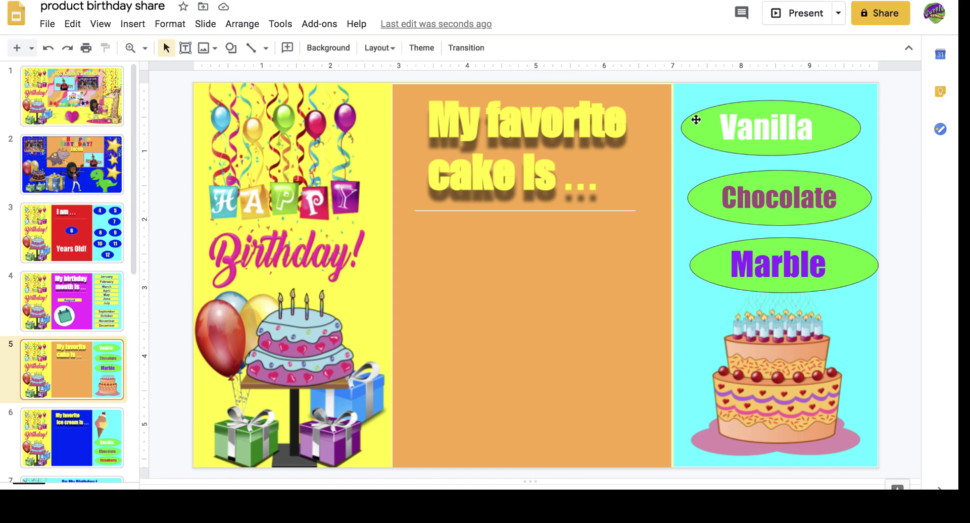
Drag Vanilla into the orange cake panel and Strawberry into the blue ice cream panel
{"action": "left_click_drag", "start_coordinate": [705, 121], "coordinate": [464, 303]}
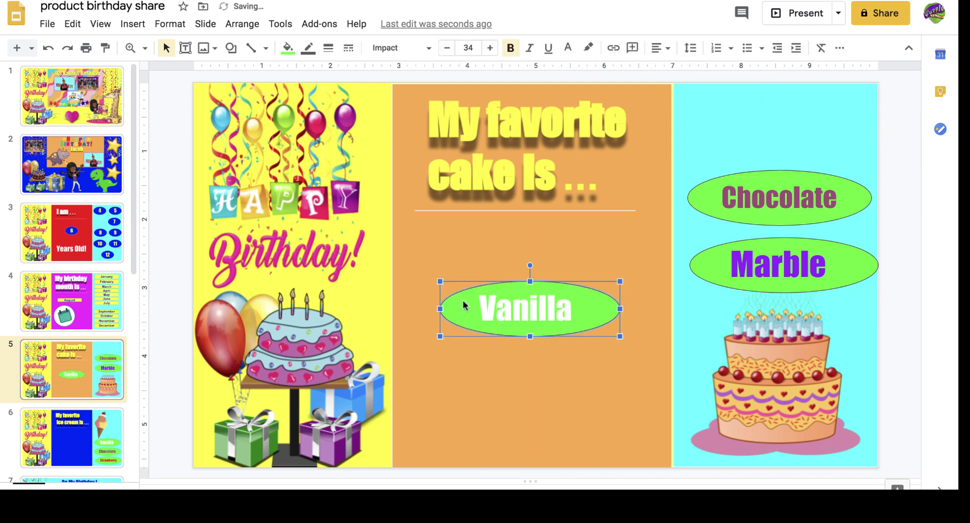
{"action": "left_click", "coordinate": [96, 429]}
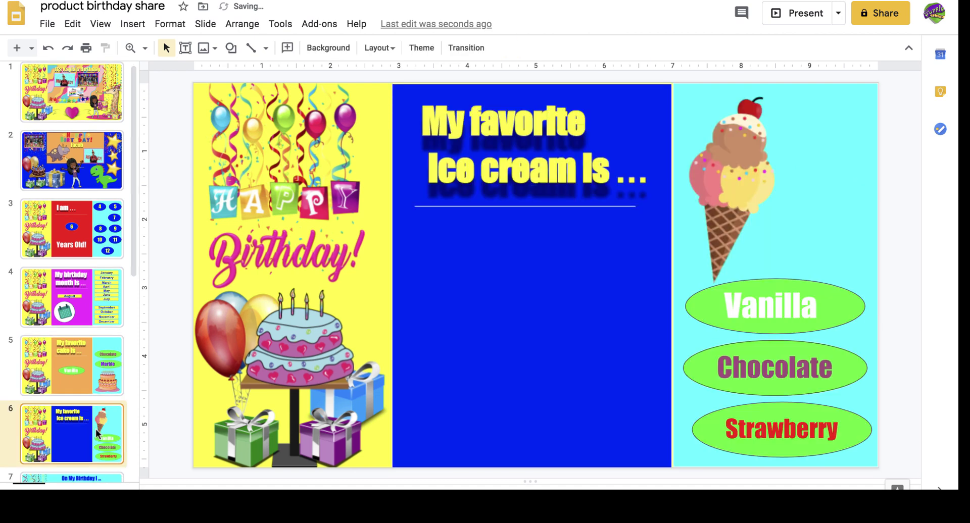
{"action": "left_click_drag", "start_coordinate": [705, 426], "coordinate": [474, 306]}
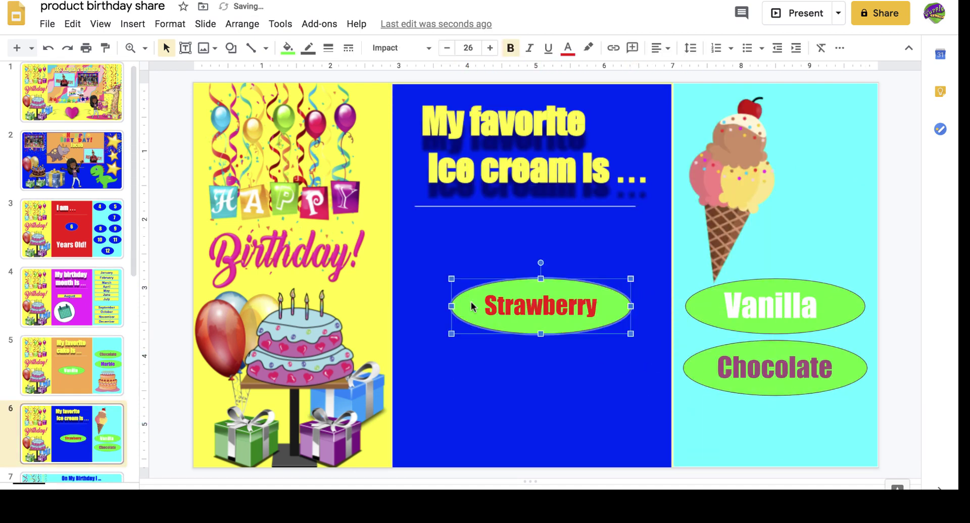
{"action": "scroll", "coordinate": [85, 358], "scroll_direction": "down", "scroll_amount": 5}
{"action": "left_click", "coordinate": [70, 263]}
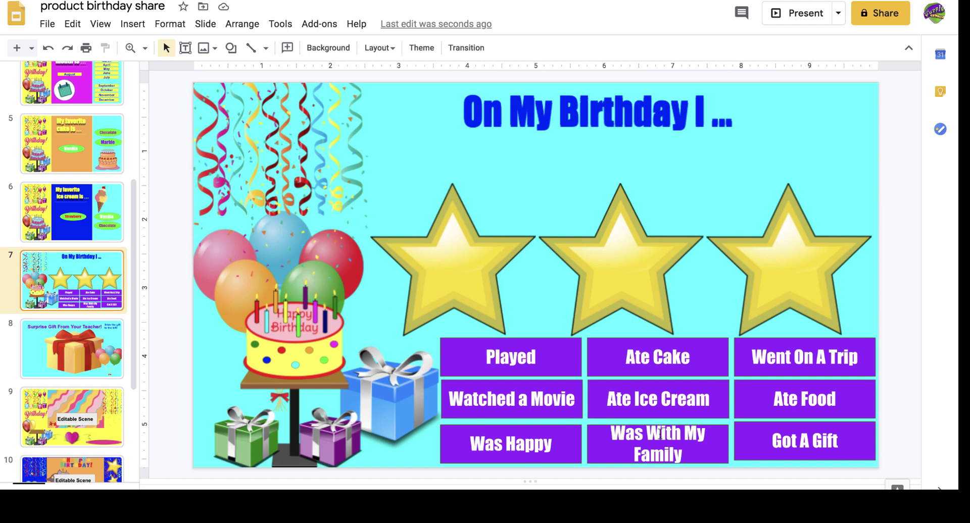
Place Was Happy, Was With My Family and Got A Gift on slide 7's three stars
{"action": "left_click", "coordinate": [687, 365]}
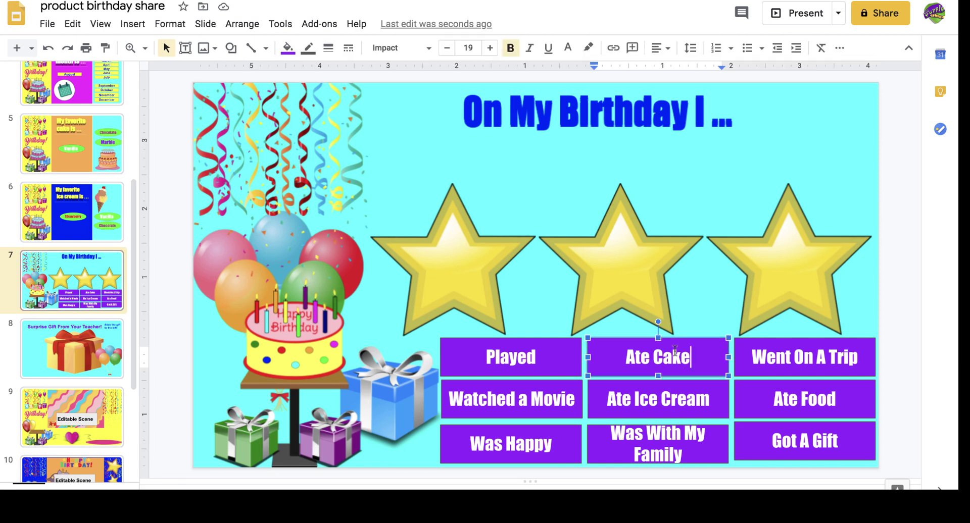
{"action": "left_click", "coordinate": [557, 325]}
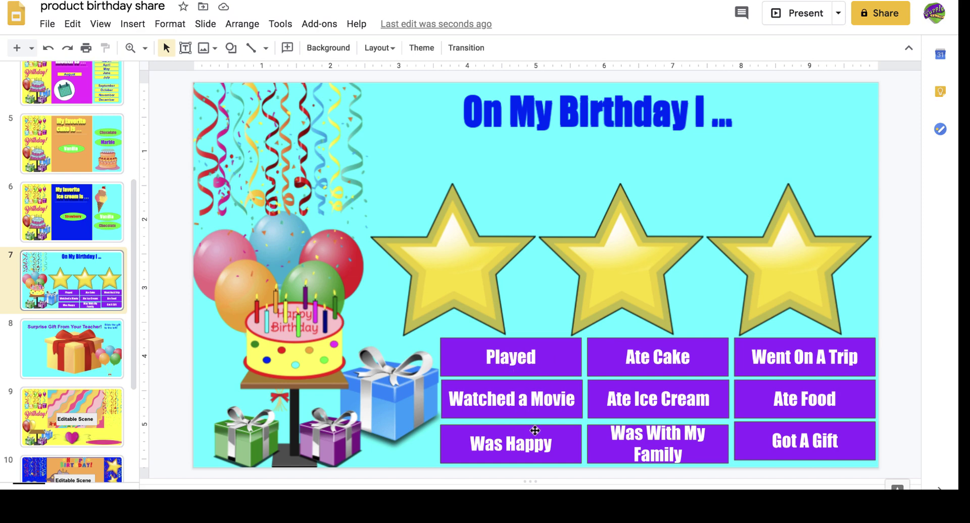
{"action": "left_click_drag", "start_coordinate": [551, 434], "coordinate": [492, 263]}
{"action": "left_click_drag", "start_coordinate": [717, 447], "coordinate": [683, 278]}
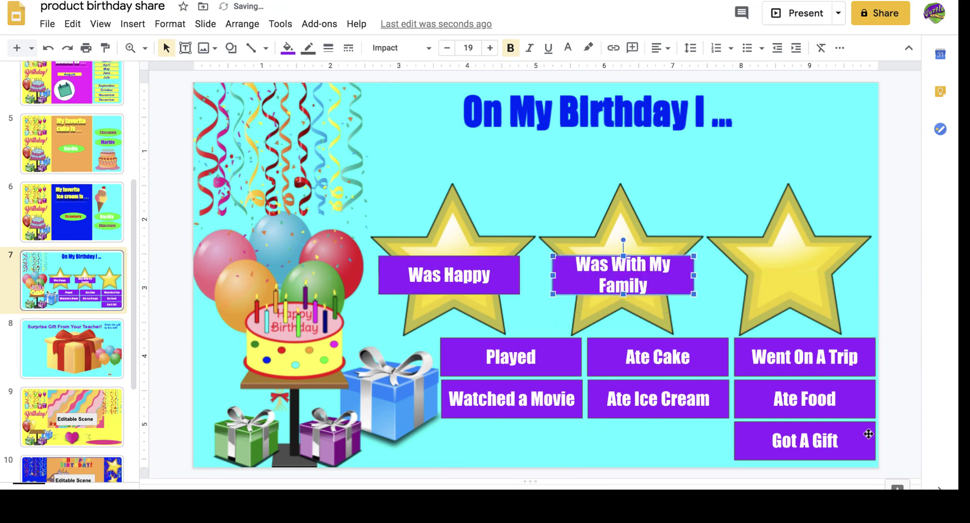
{"action": "left_click_drag", "start_coordinate": [868, 434], "coordinate": [845, 275]}
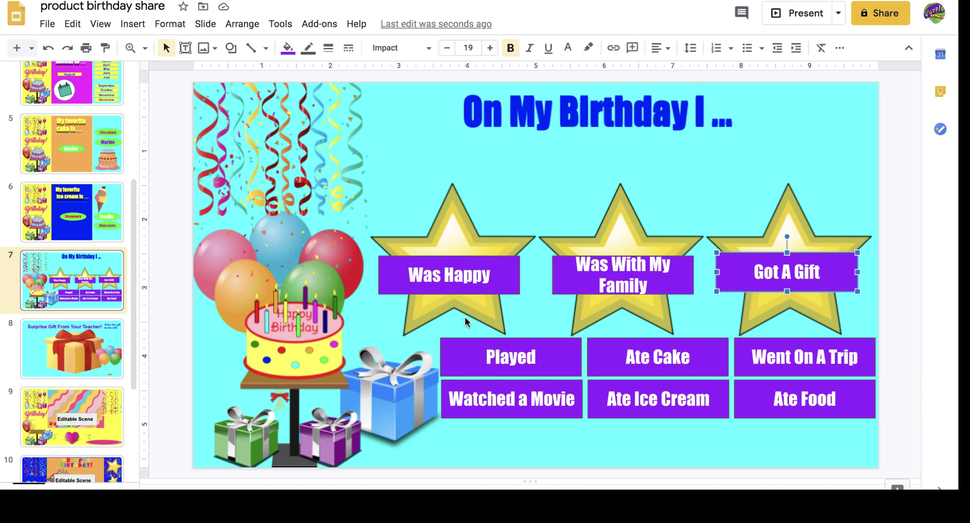
{"action": "left_click", "coordinate": [35, 347]}
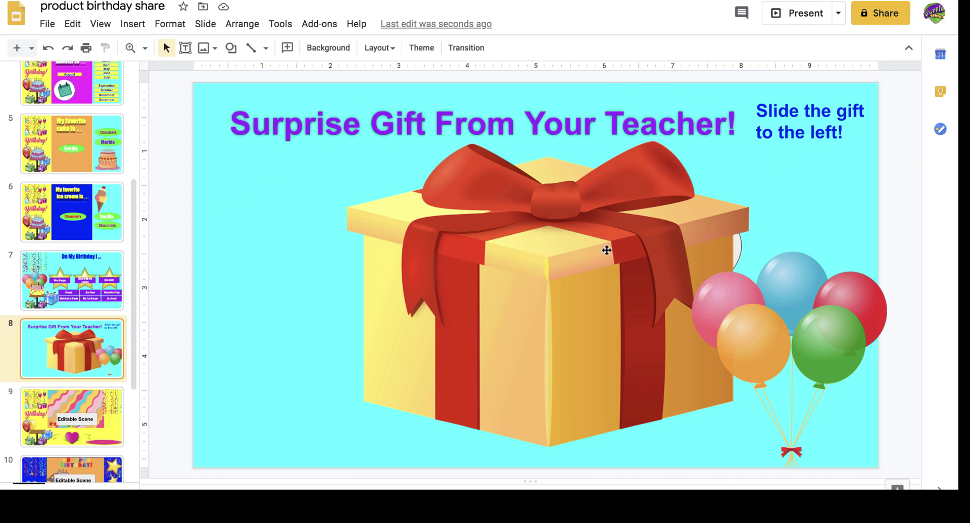
Slide the gift box left and preview the speech bubble's The Good Dinosaur e-book link
{"action": "left_click_drag", "start_coordinate": [606, 263], "coordinate": [269, 268]}
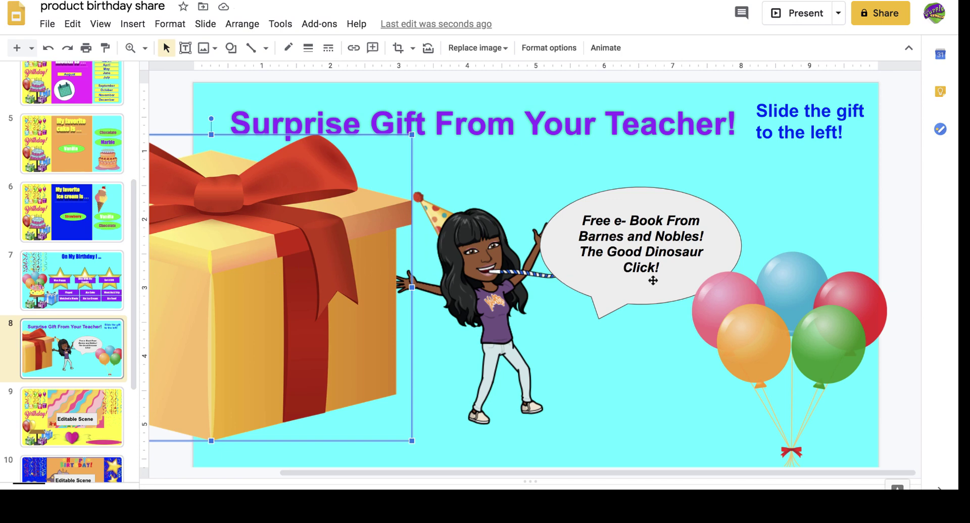
{"action": "left_click", "coordinate": [661, 286]}
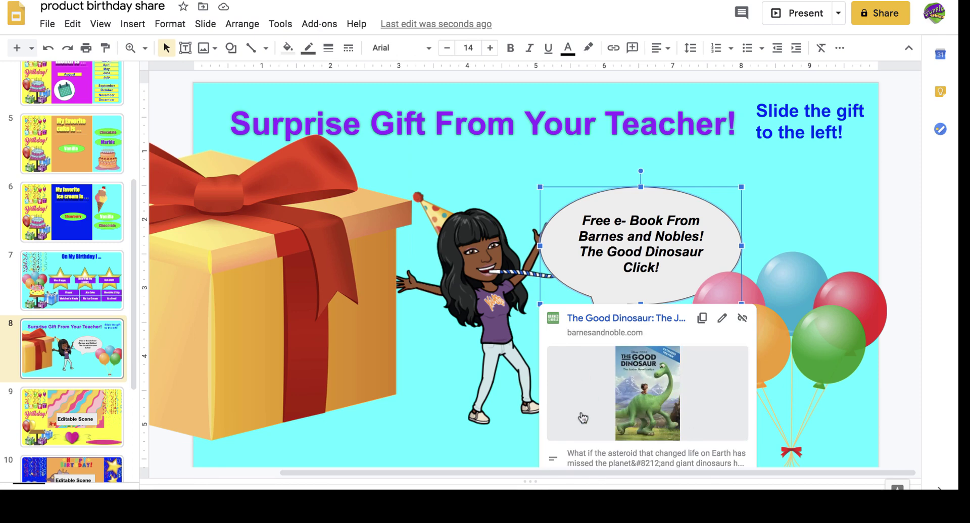